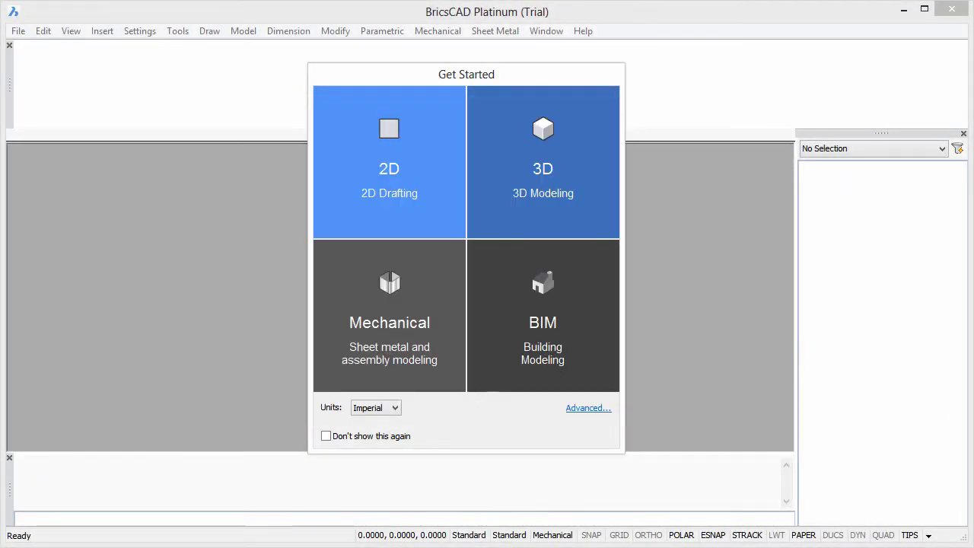
Examine which objects belong to the gray panel xref and which to the title-block border xref by selecting each in turn
left_click(410, 299)
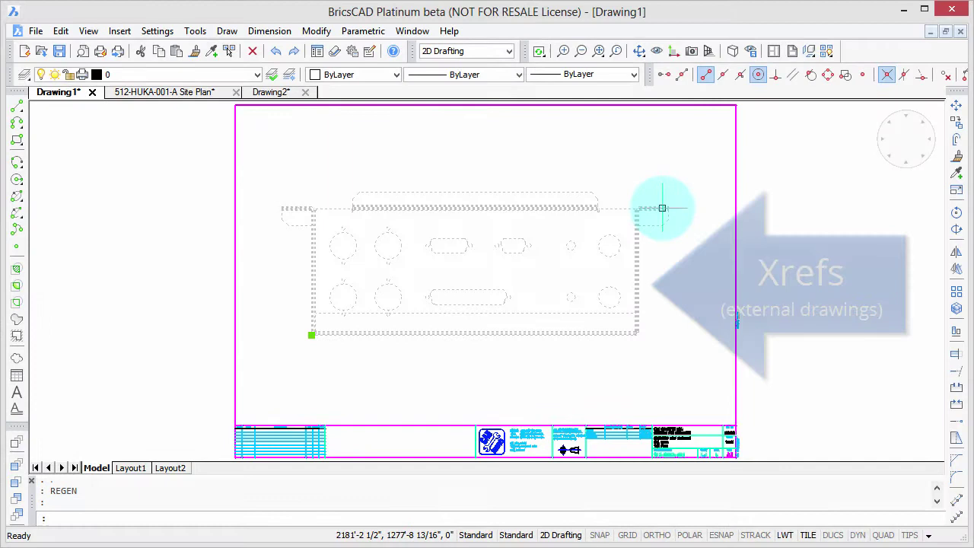
key("Escape")
left_click(736, 216)
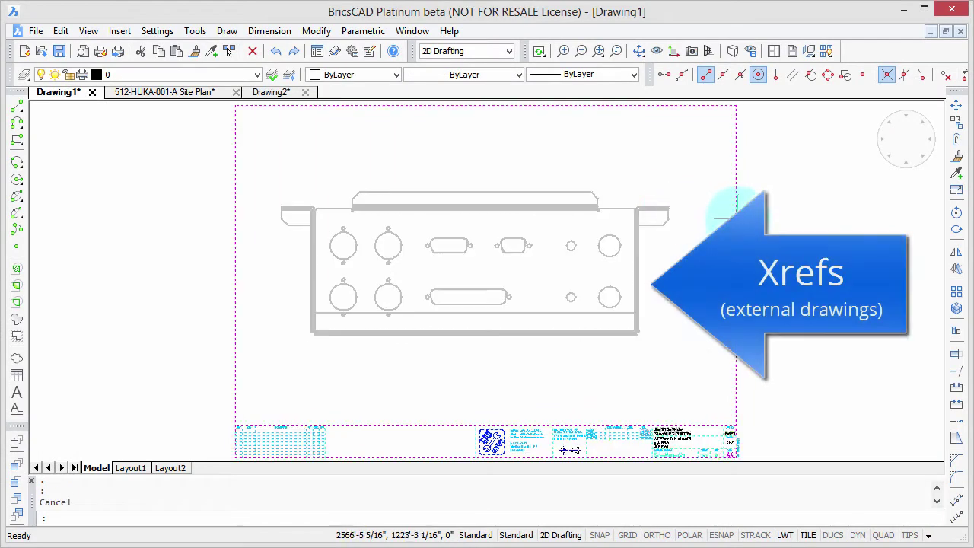
key("Escape")
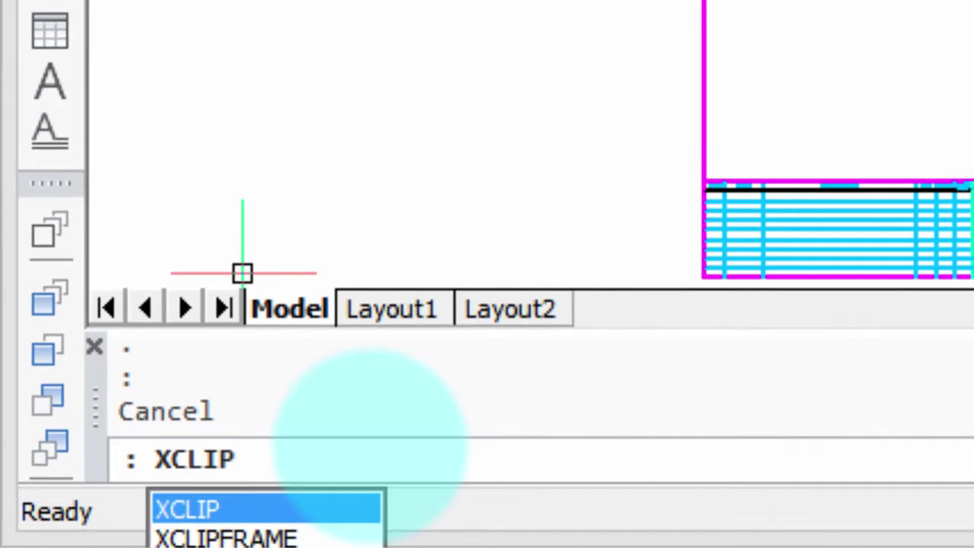
Clip the gray panel xref with XCLIP, using a new rectangular boundary around its left half
key("Return")
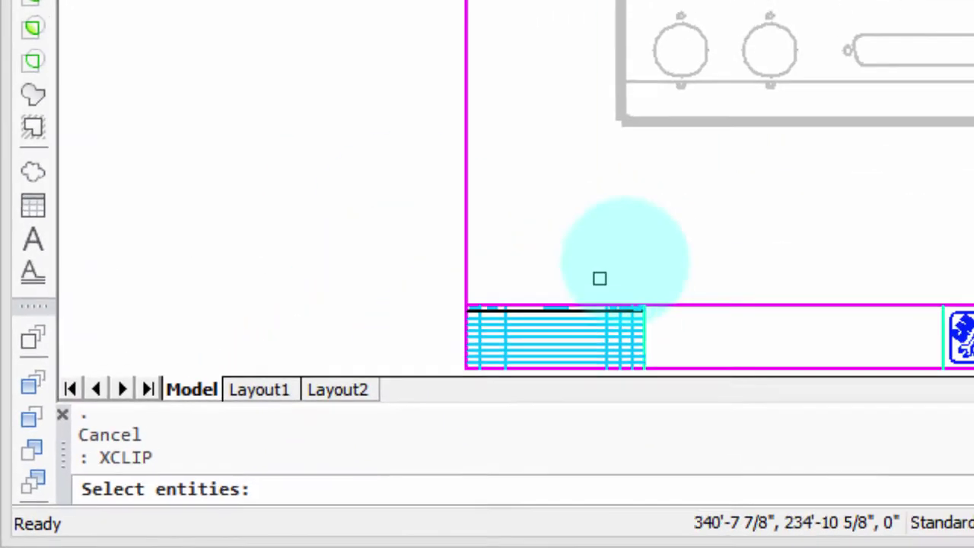
left_click(932, 11)
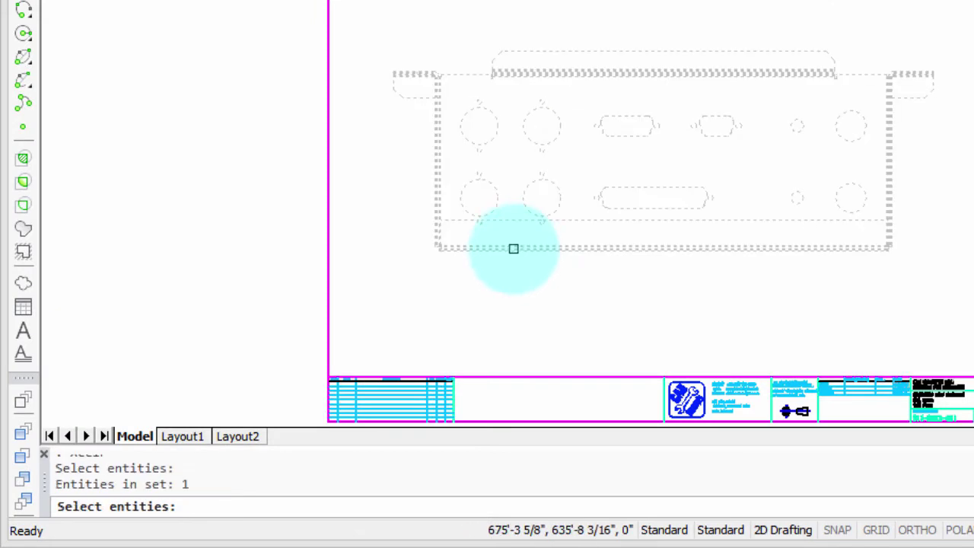
key("Return")
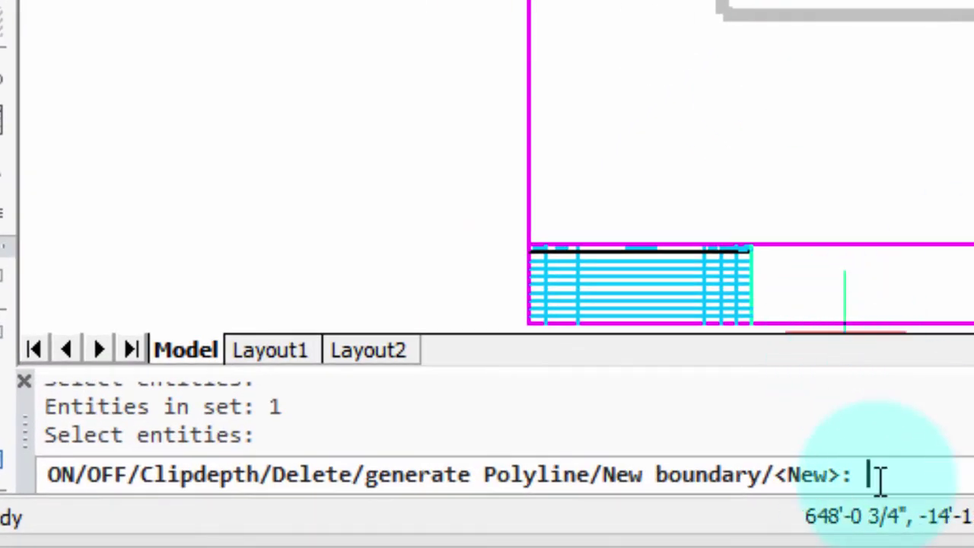
left_click_drag(876, 474, 8, 461)
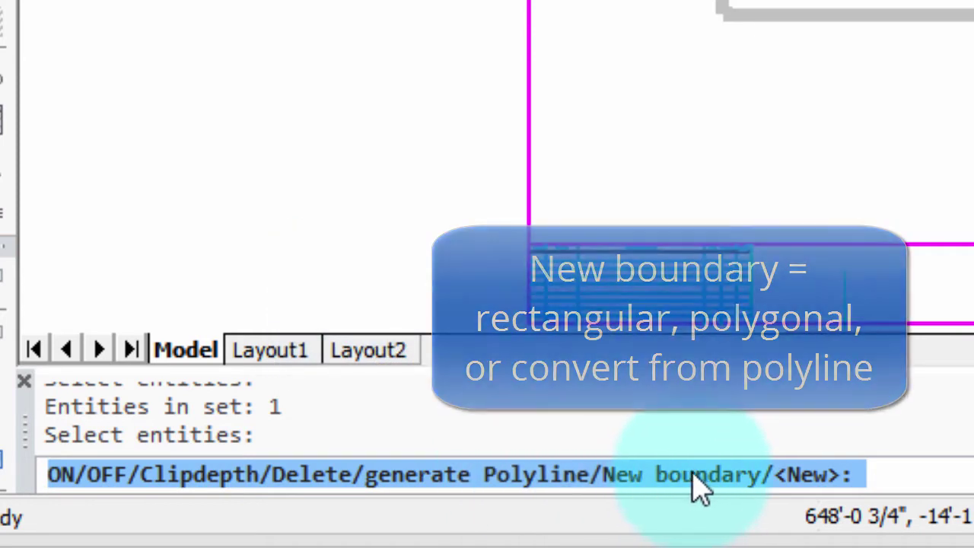
left_click(949, 472)
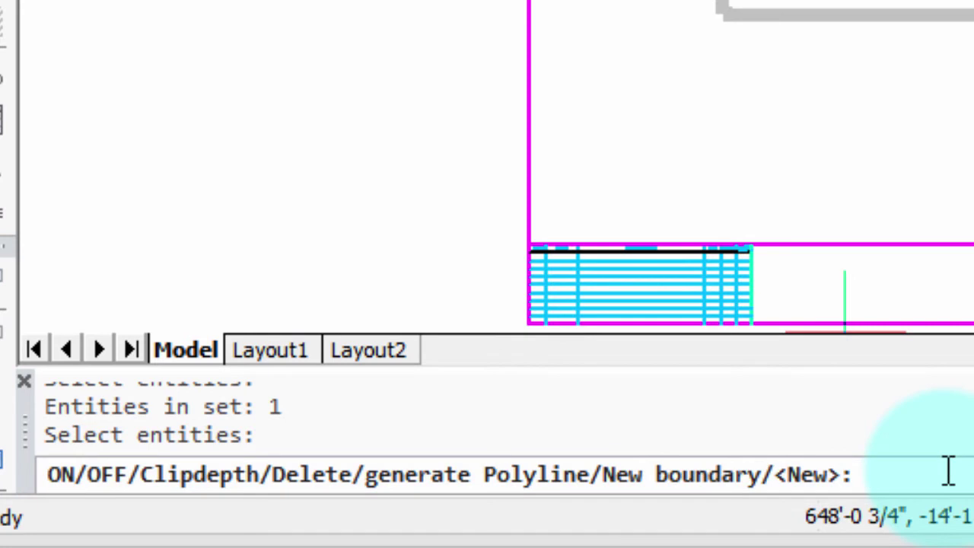
key("Return")
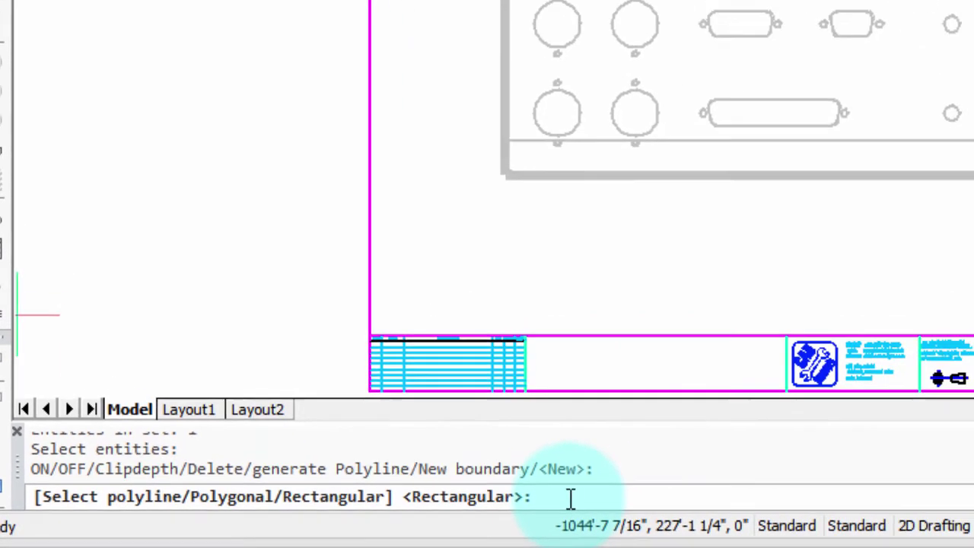
key("Return")
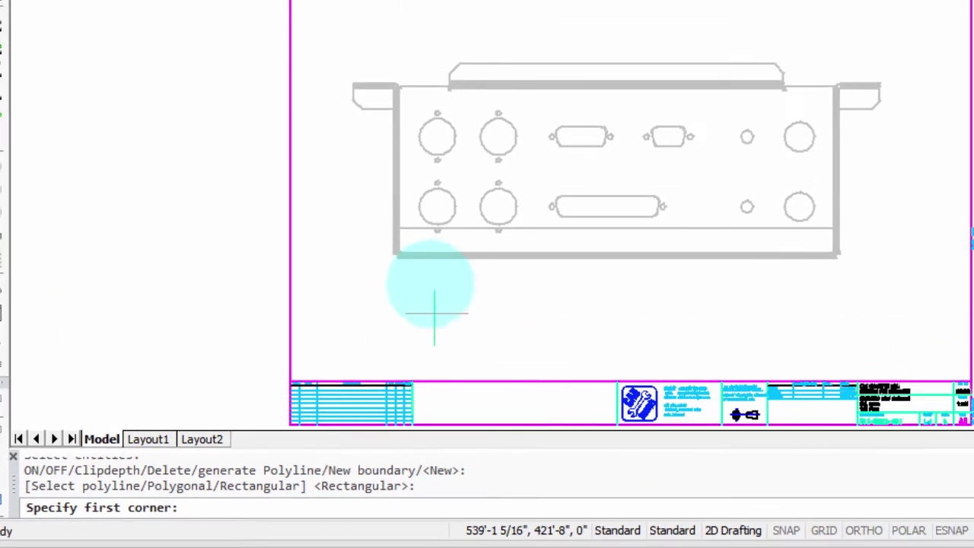
left_click(340, 66)
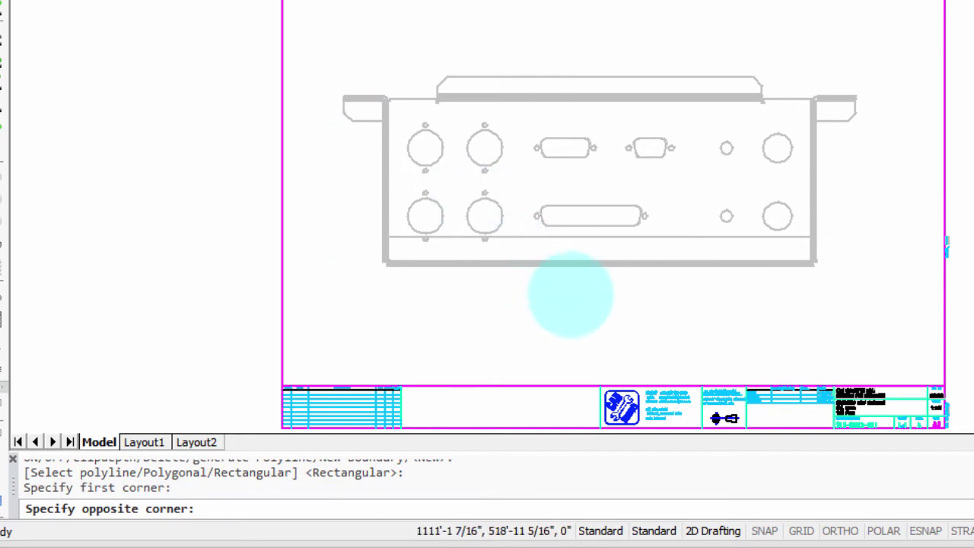
left_click(571, 294)
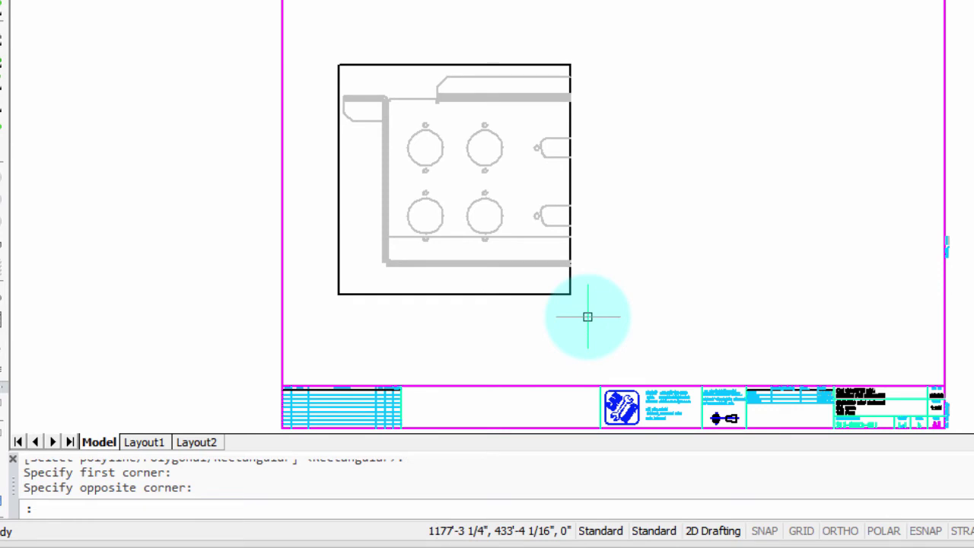
Turn off the clipping boundary of the clipped panel xref with XCLIP
type("xclip")
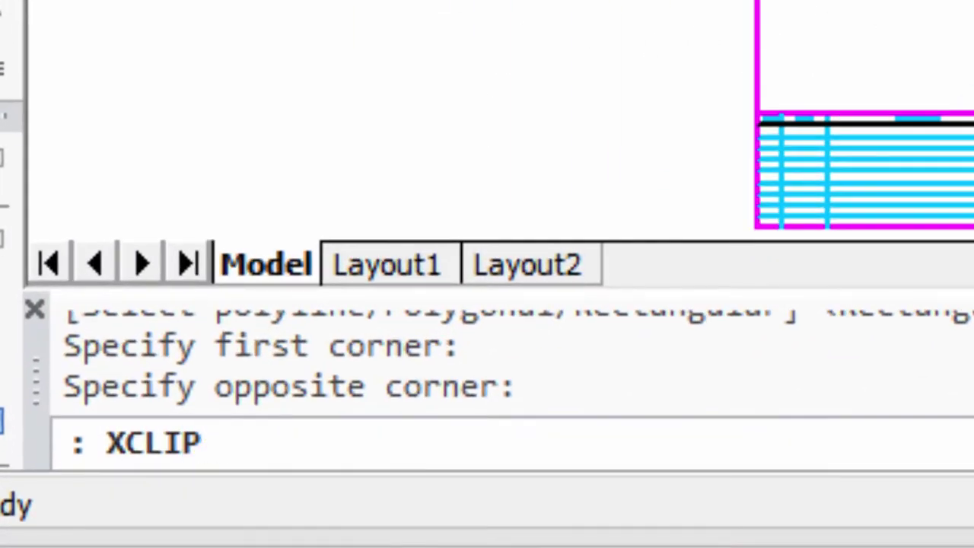
key("Return")
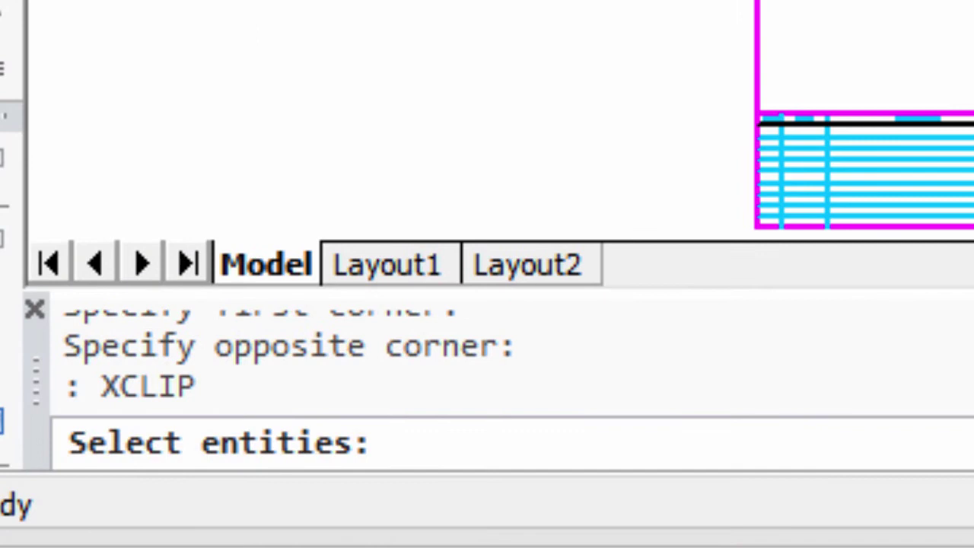
left_click(601, 242)
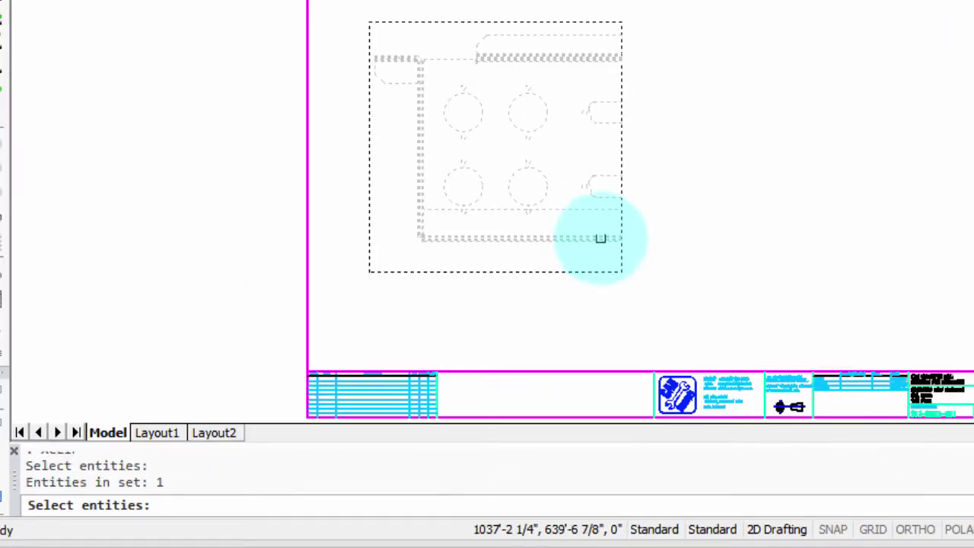
key("Return")
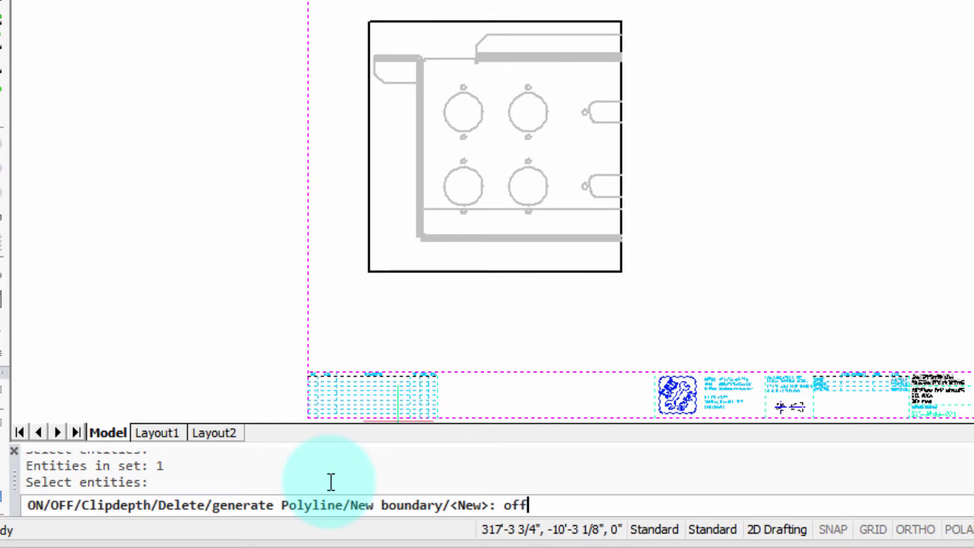
key("Return")
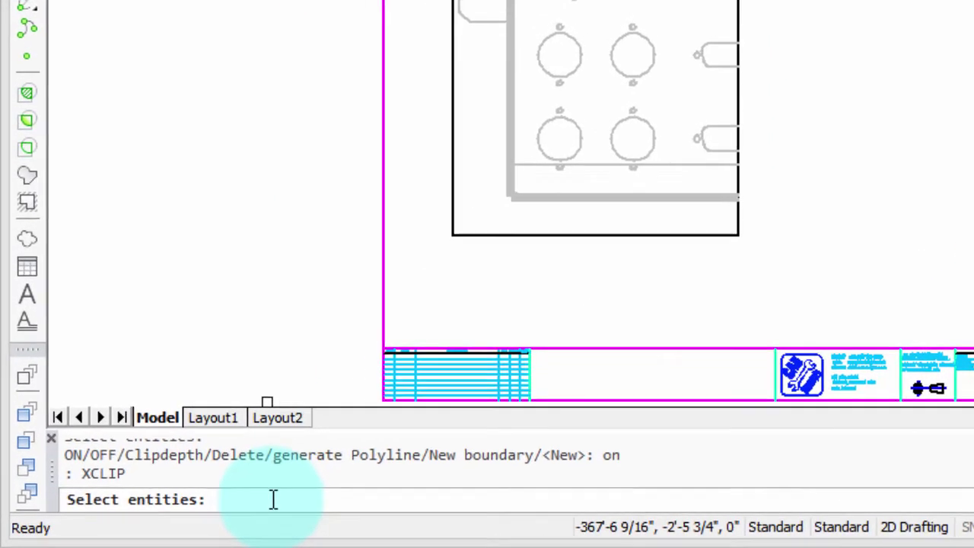
Clip the title-block border xref with a new polygonal XCLIP boundary around part of its right edge and lower right title block
left_click(405, 353)
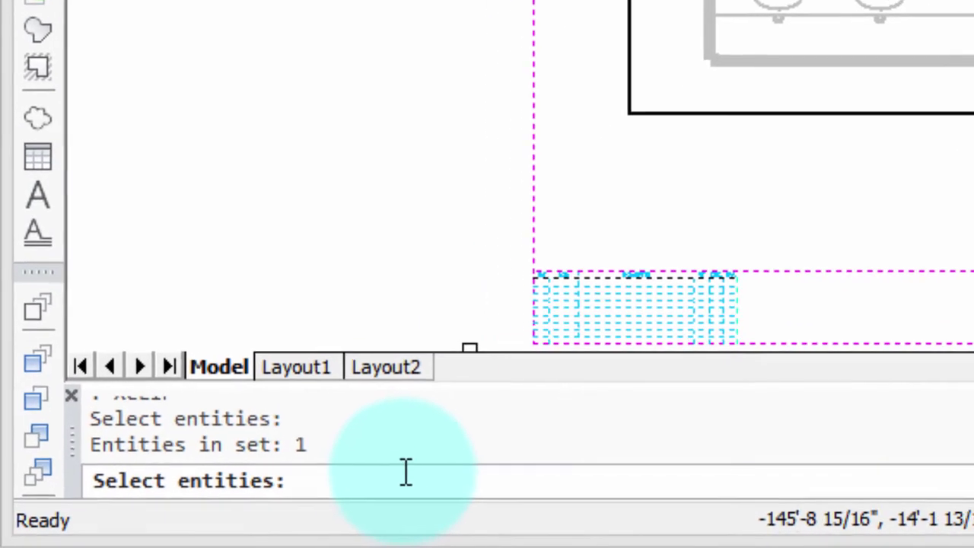
key("Return")
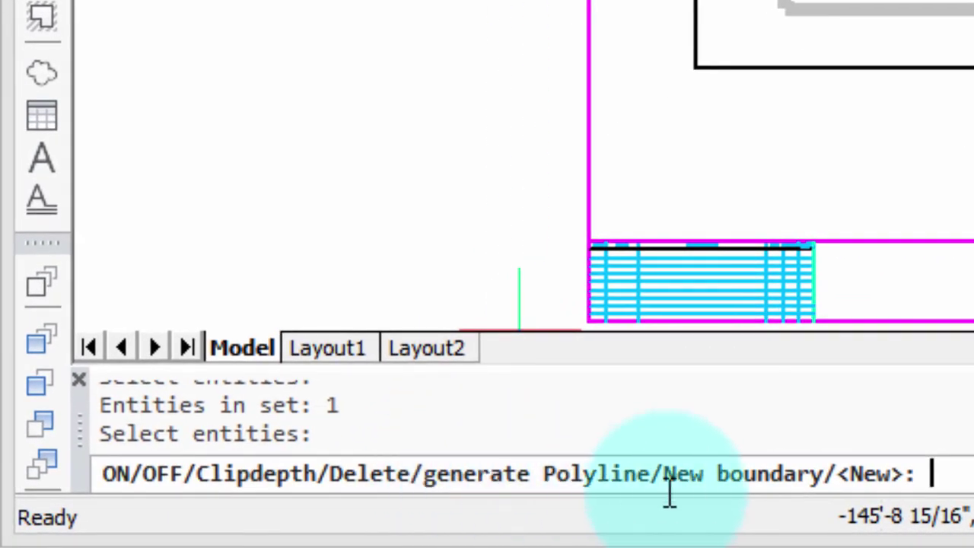
type("n")
key("Return")
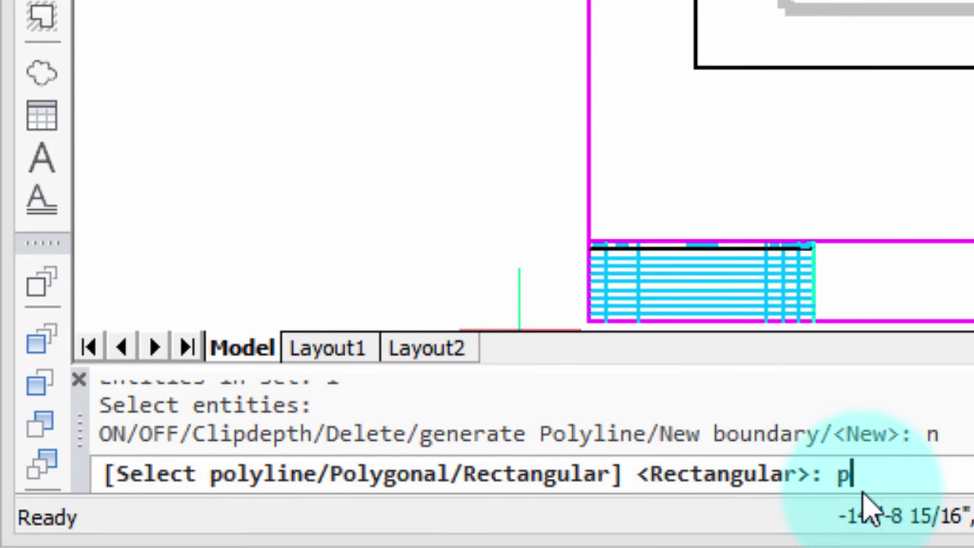
key("Return")
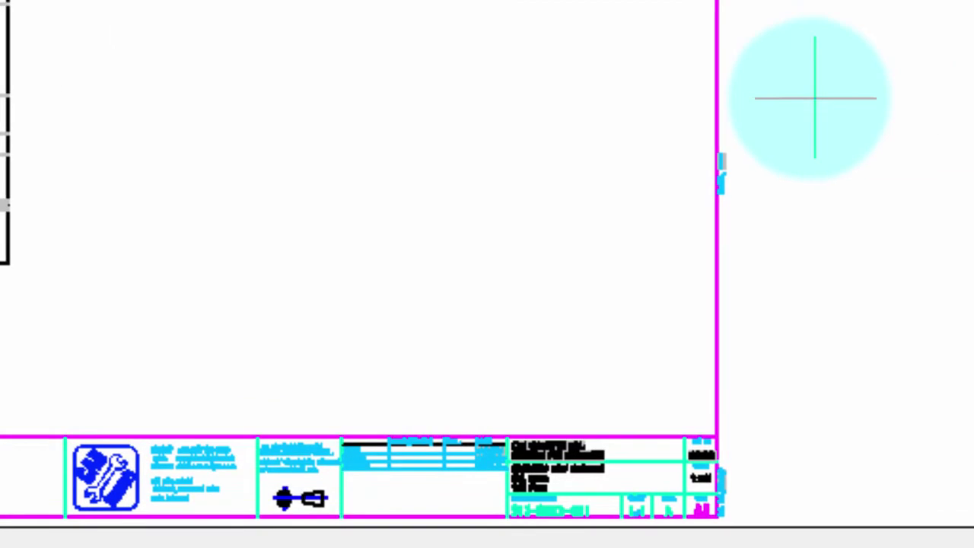
left_click(800, 100)
left_click(606, 120)
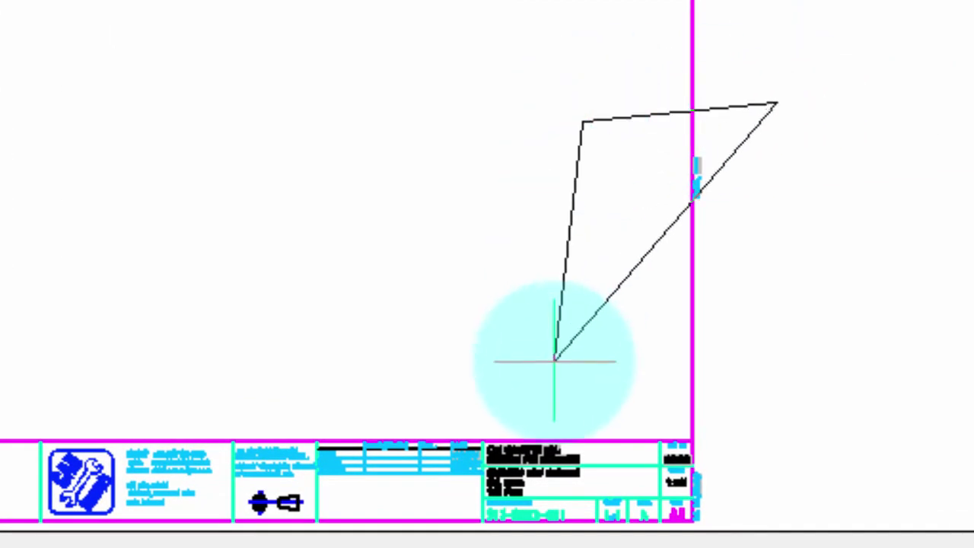
left_click(554, 360)
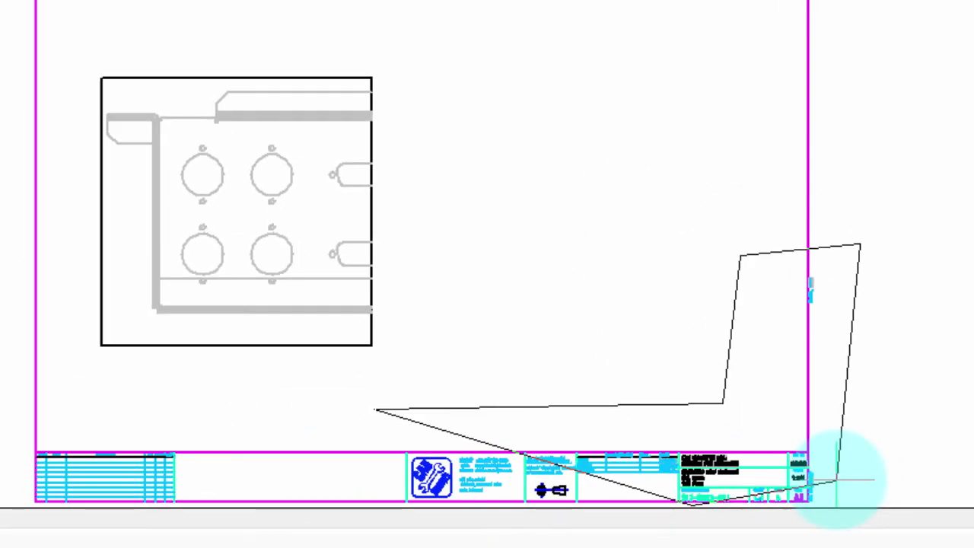
key("Return")
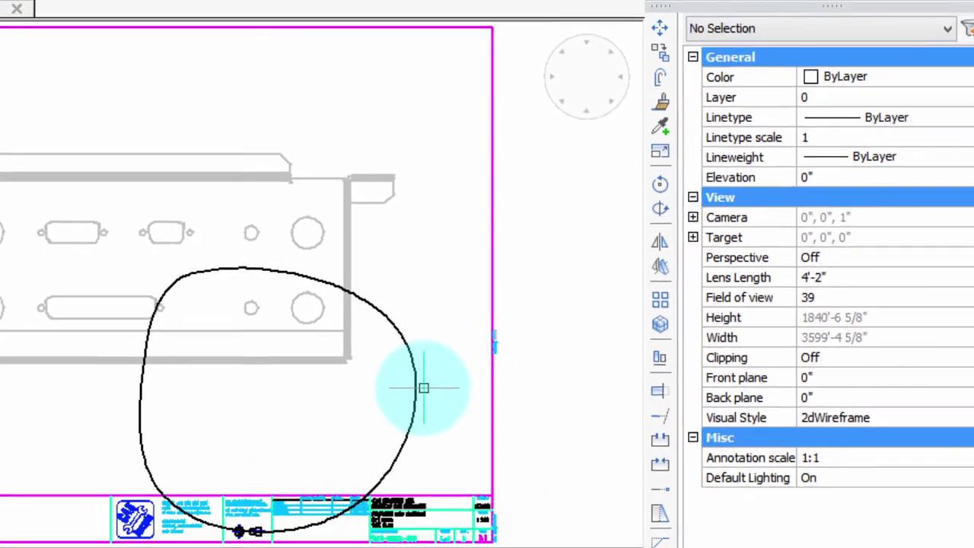
Clip the panel and border xrefs together with XCLIP, deleting their old boundaries and using the closed curved polyline as the new boundary
left_click(421, 388)
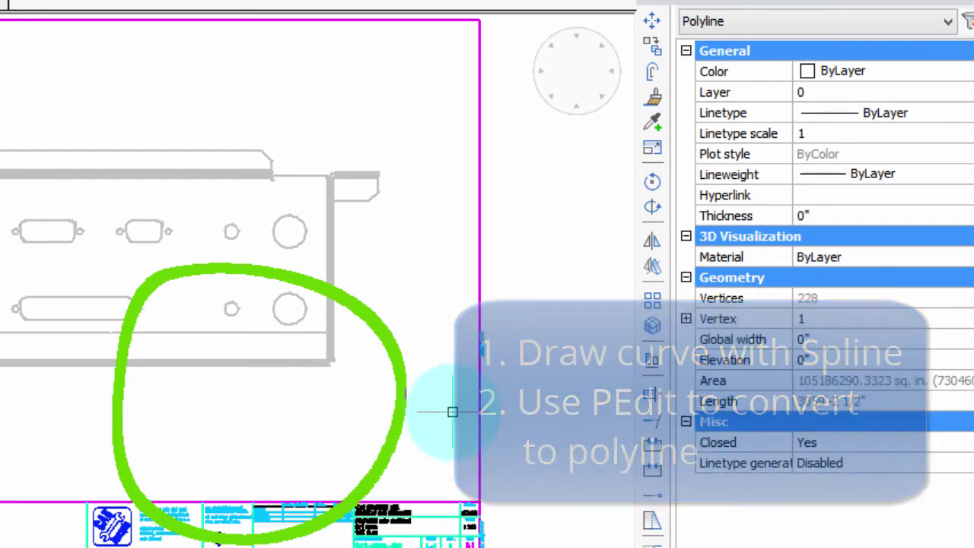
key("Escape")
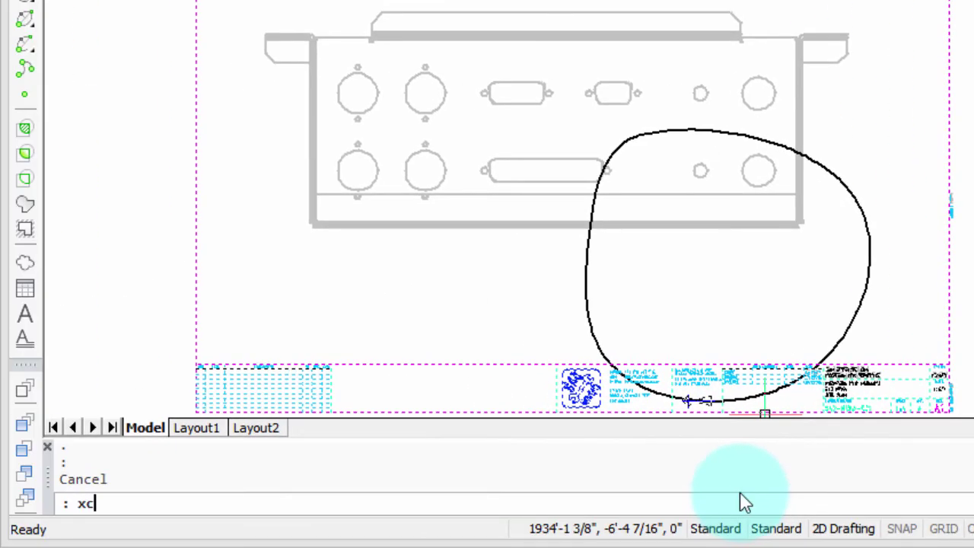
type("lip")
key("Return")
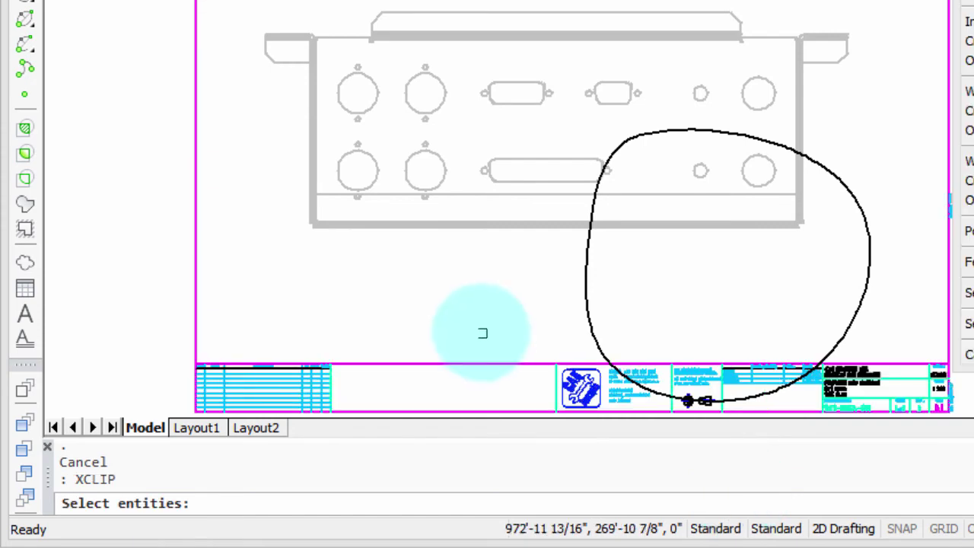
left_click(469, 363)
left_click(399, 264)
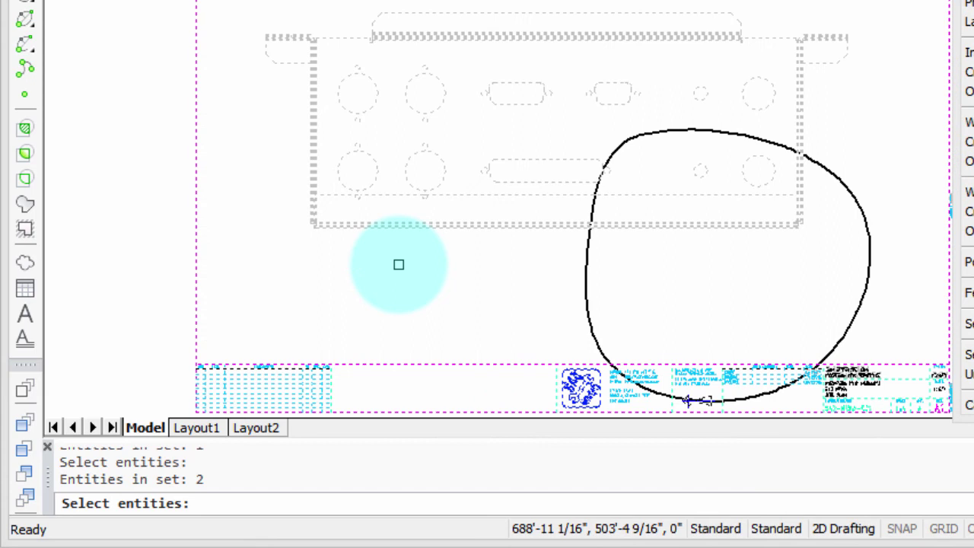
key("Return")
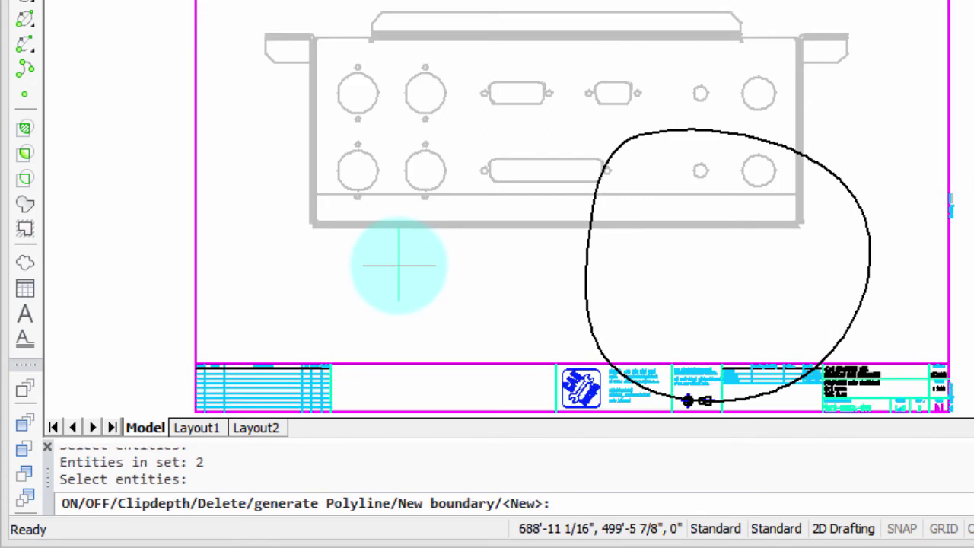
type("n")
key("Return")
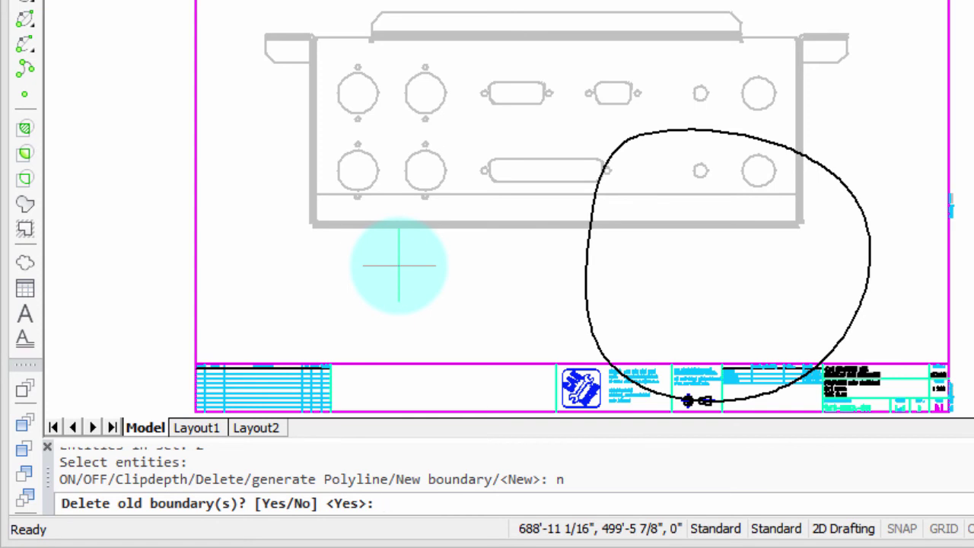
key("Return")
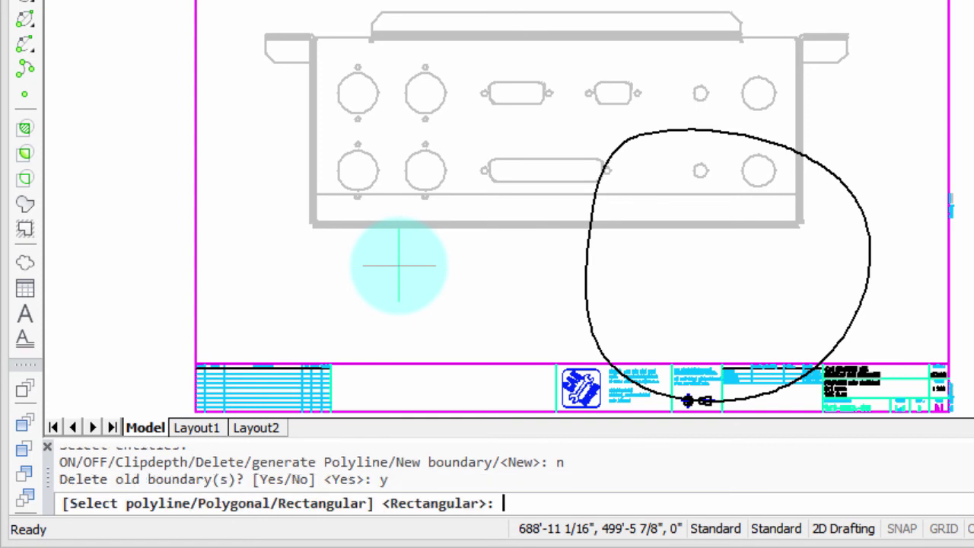
type("s")
key("Return")
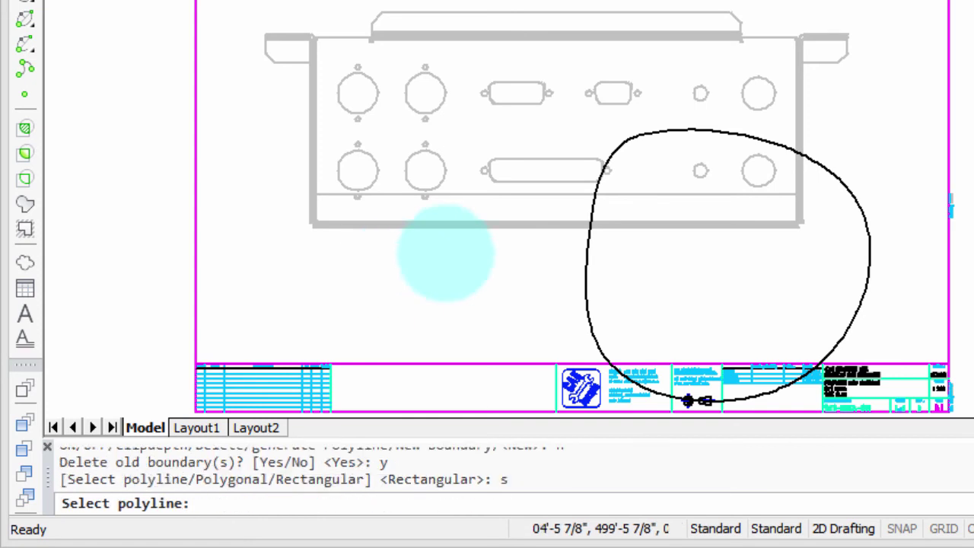
left_click(581, 266)
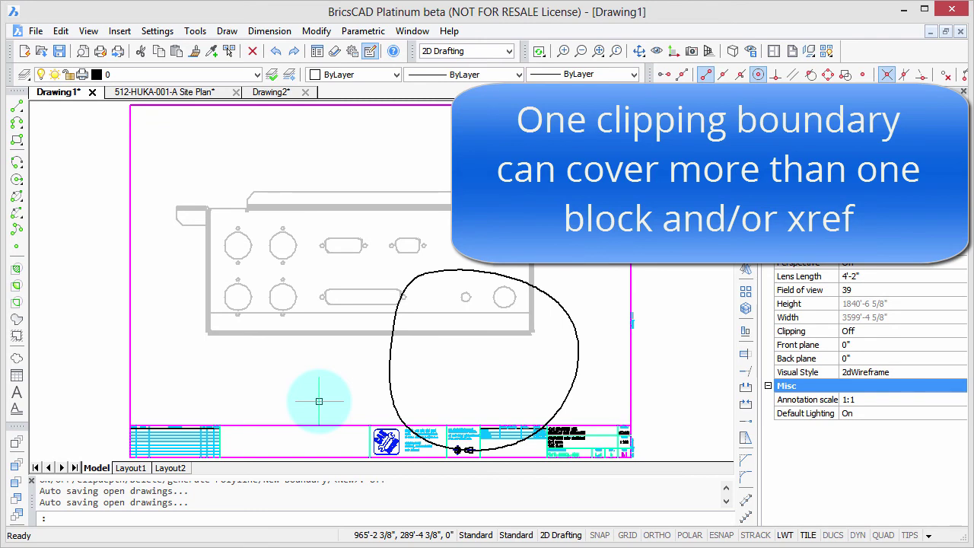
Run XCLIP on all entities in the drawing
type("XCLIP")
key("Return")
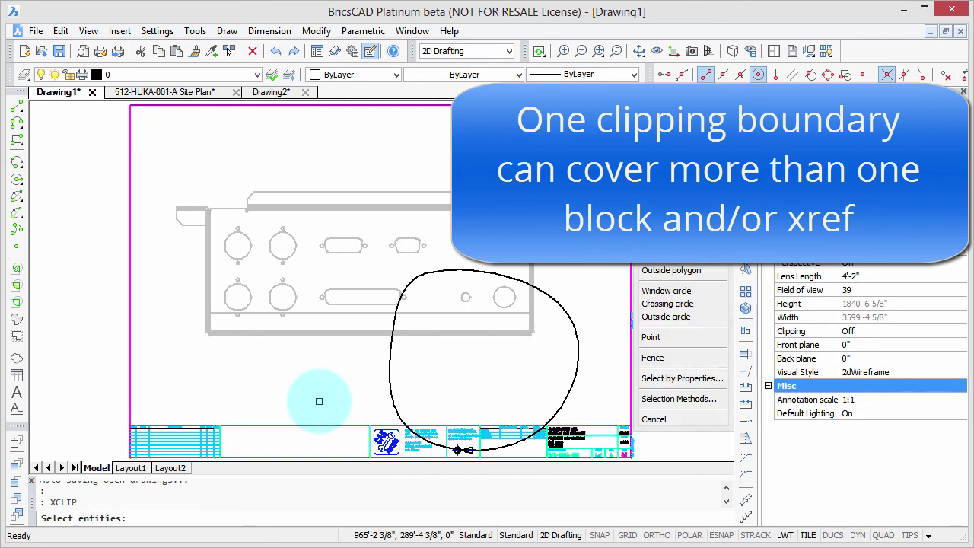
type("all")
key("Return")
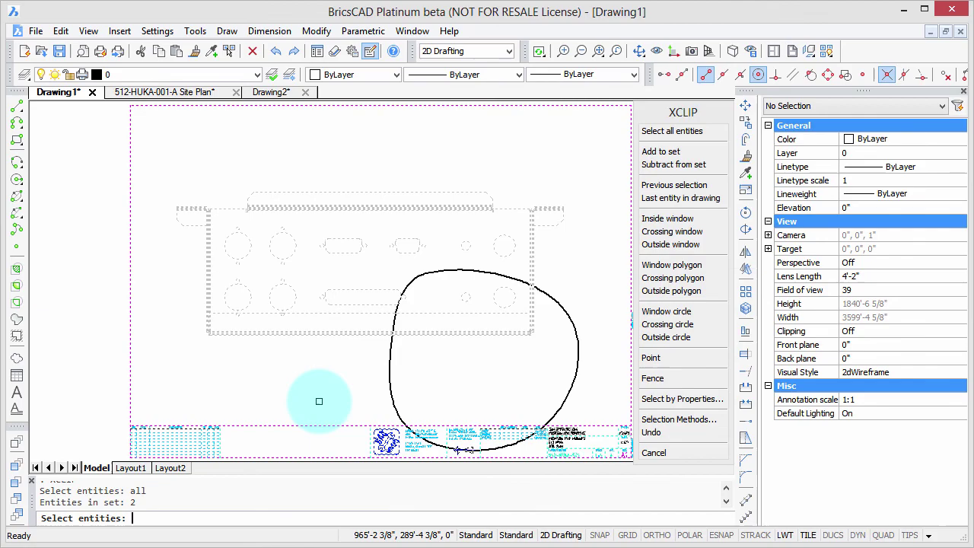